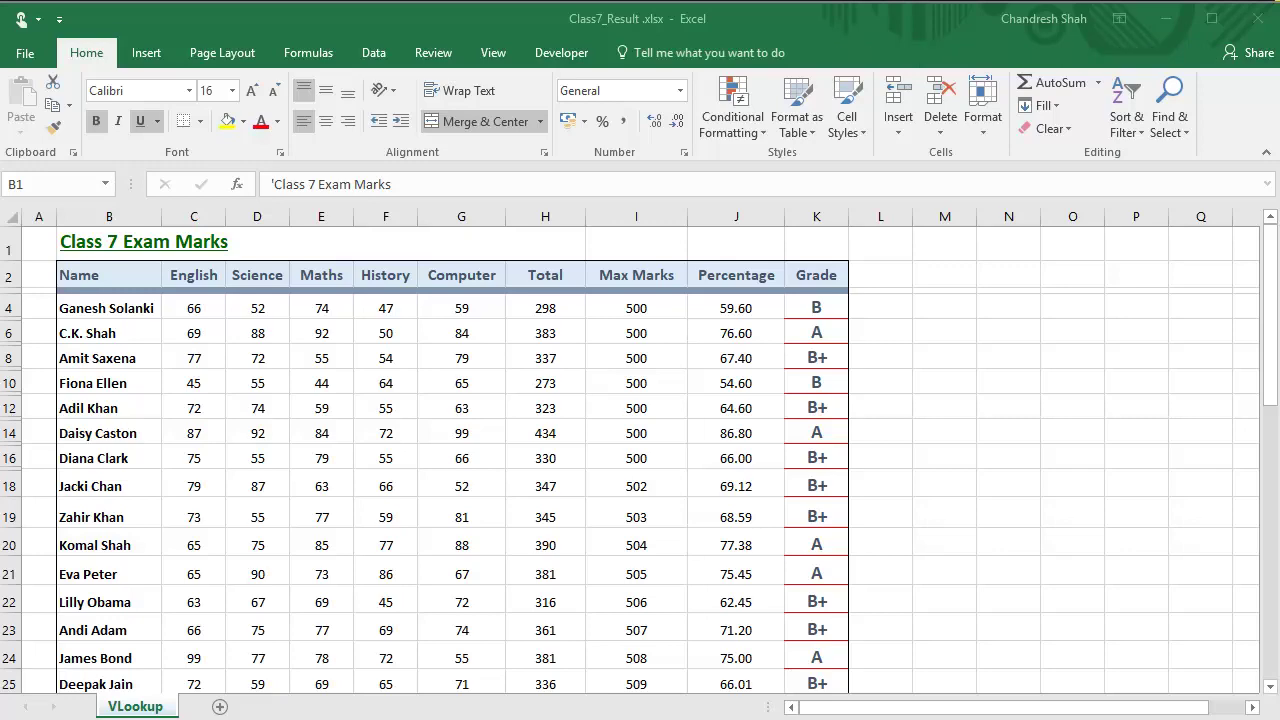
# Step: Change row 10's English mark in C10 and Science mark in D10 to 95
pyautogui.scroll(3, 1120, 650)
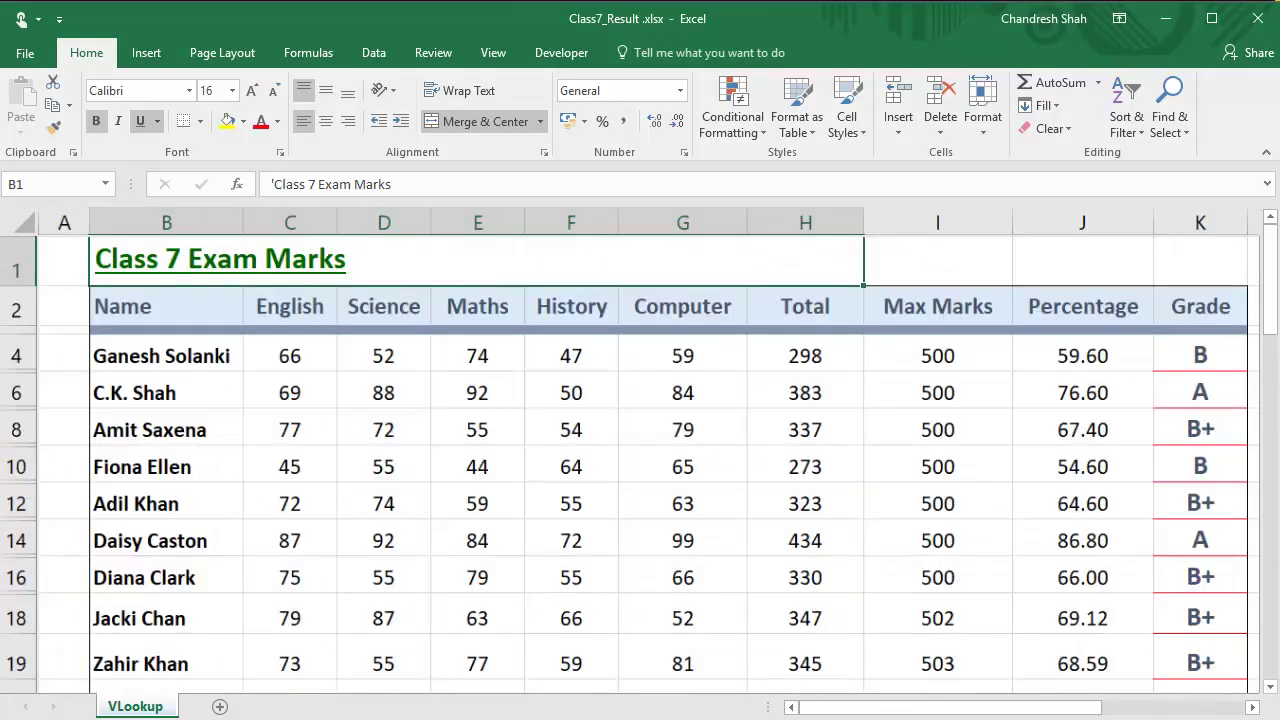
pyautogui.click(313, 479)
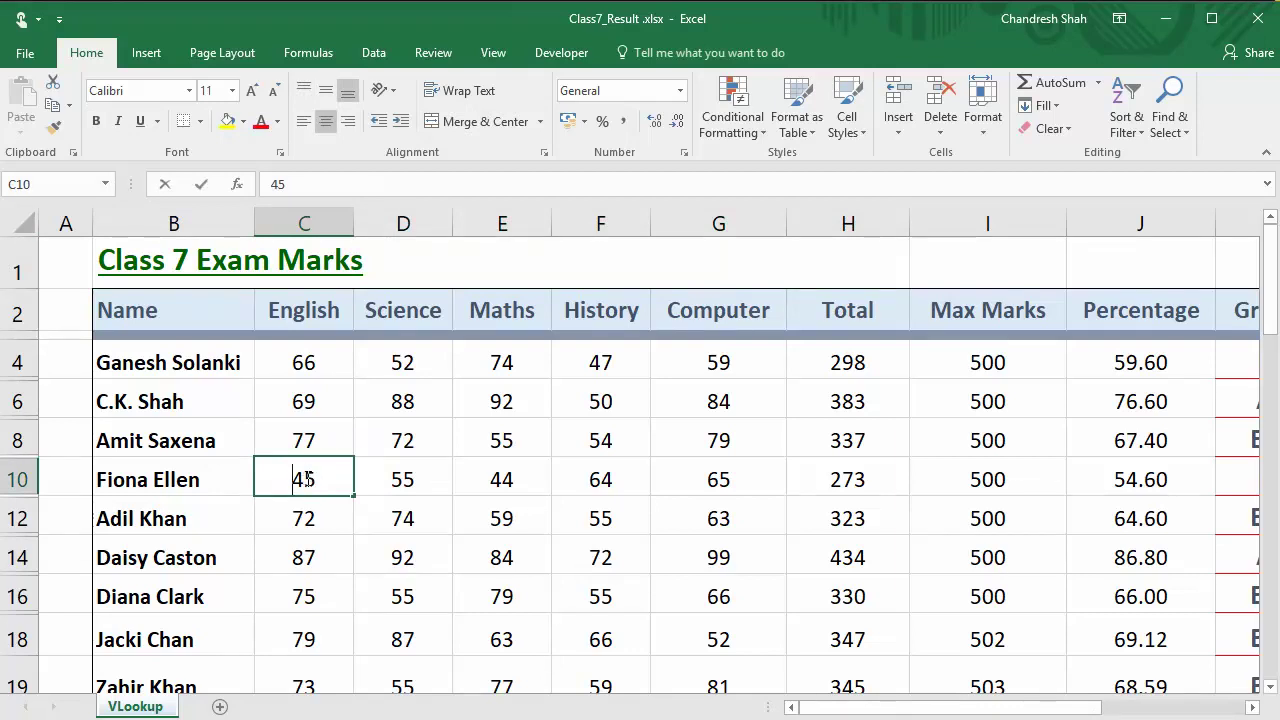
pyautogui.doubleClick(313, 479)
pyautogui.moveTo(311, 479); pyautogui.dragTo(296, 479)
pyautogui.write('9')
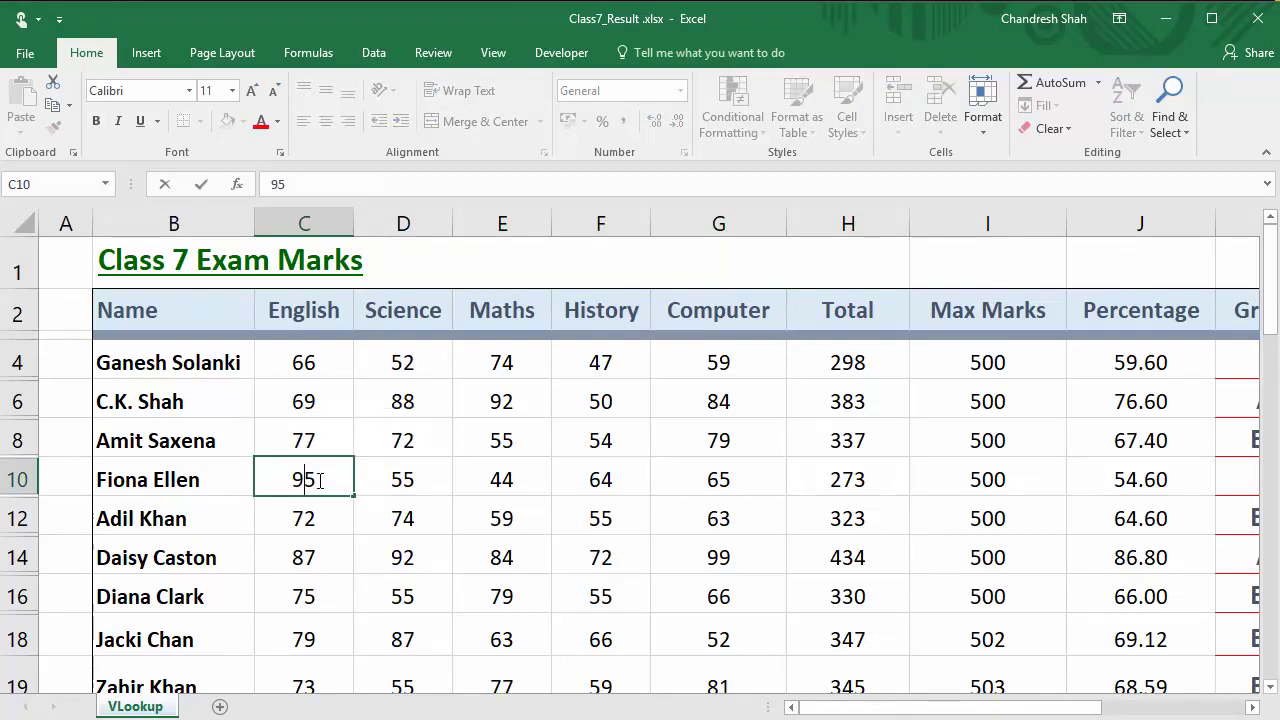
pyautogui.click(403, 480)
pyautogui.doubleClick(403, 480)
pyautogui.moveTo(403, 480); pyautogui.dragTo(391, 480)
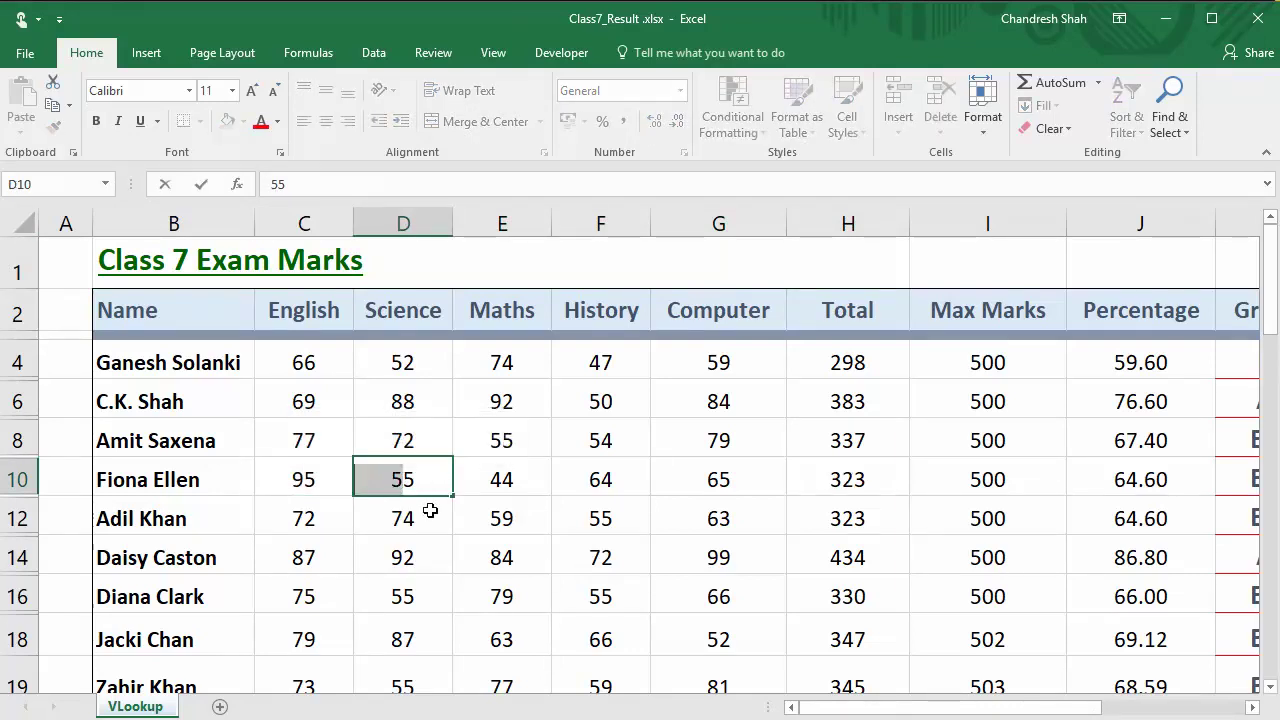
pyautogui.write('9')
# Step: Change row 10's Maths mark in E10 to 84, bringing the total to 403
pyautogui.doubleClick(503, 477)
pyautogui.moveTo(503, 477); pyautogui.dragTo(494, 480)
pyautogui.write('8')
pyautogui.press('Return')
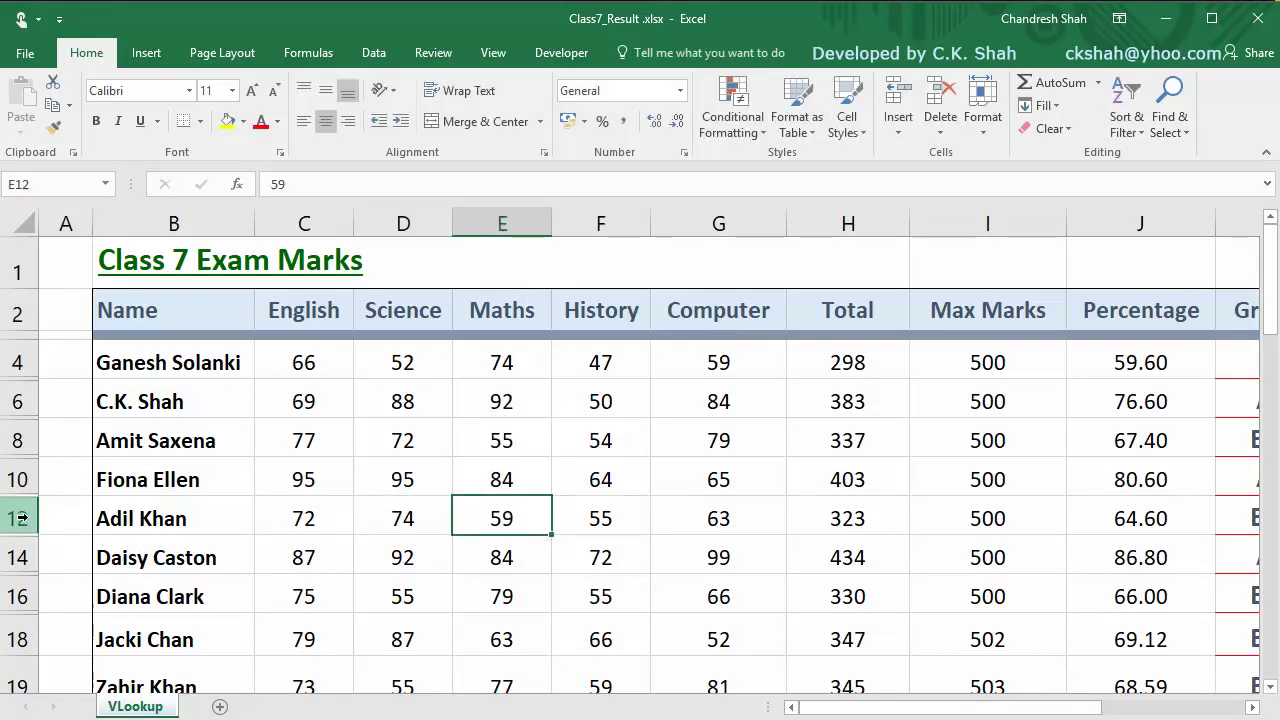
pyautogui.click(24, 518)
# Step: Delete row 12 using the row header's context menu
pyautogui.rightClick(30, 518)
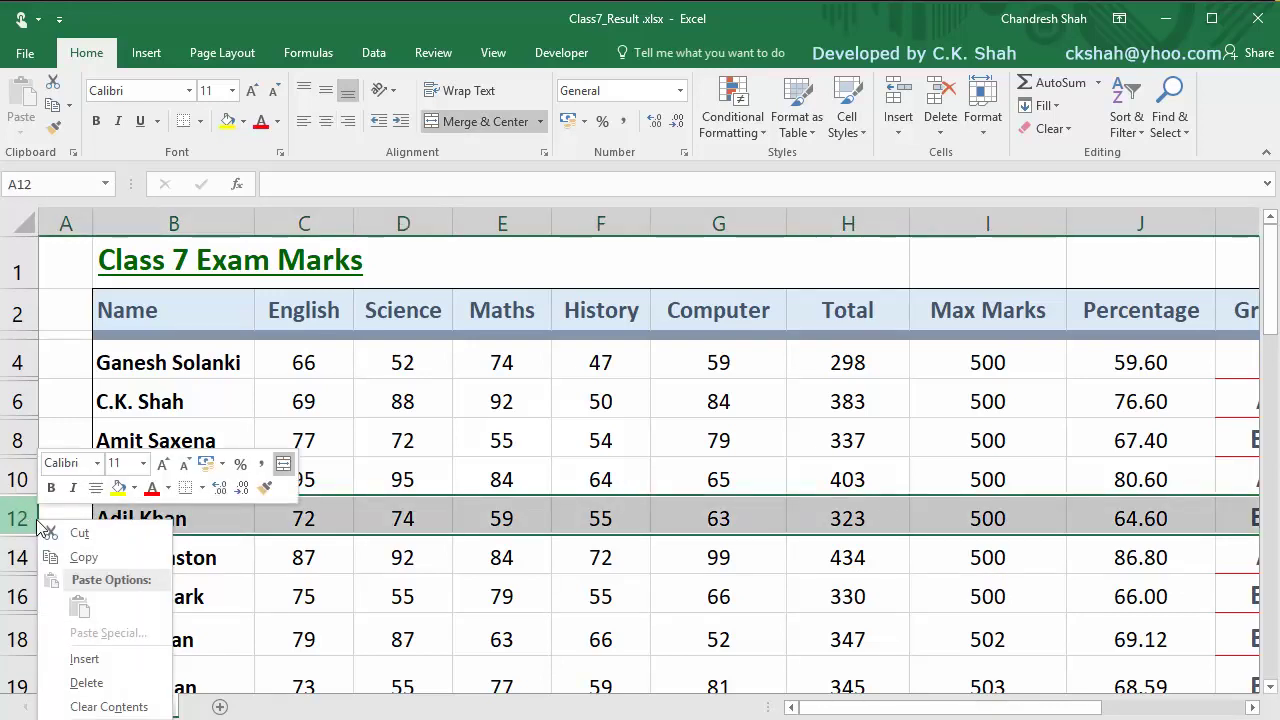
pyautogui.click(86, 682)
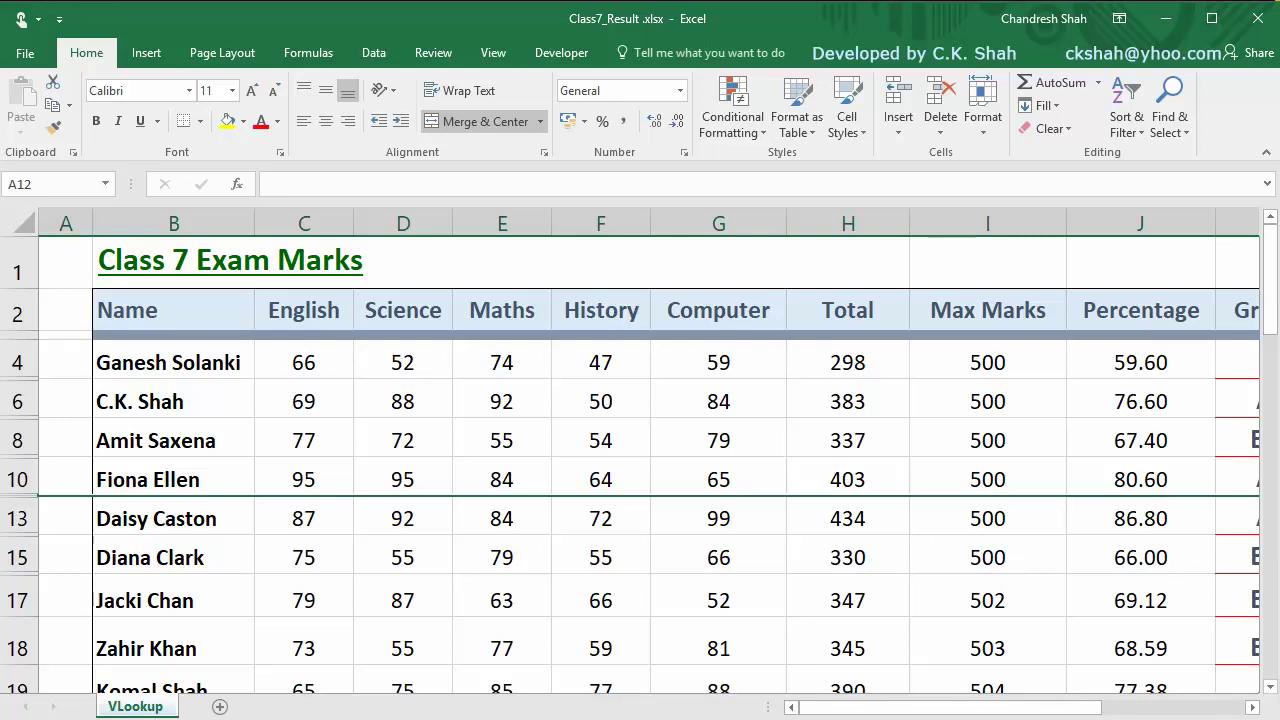
# Step: Scroll through the restored Class7_Result marks table to check the original data
pyautogui.keyDown('ctrl'); pyautogui.scroll(-3, 640, 450); pyautogui.keyUp('ctrl')
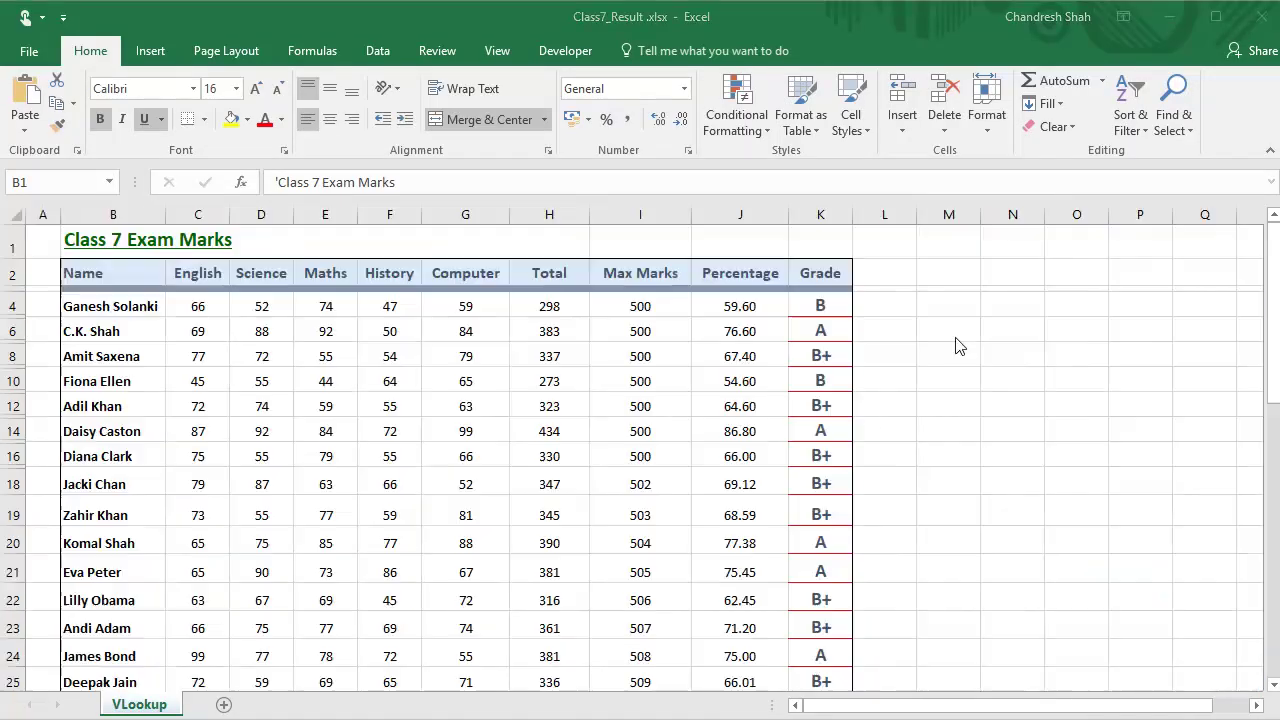
pyautogui.scroll(4, 640, 450)
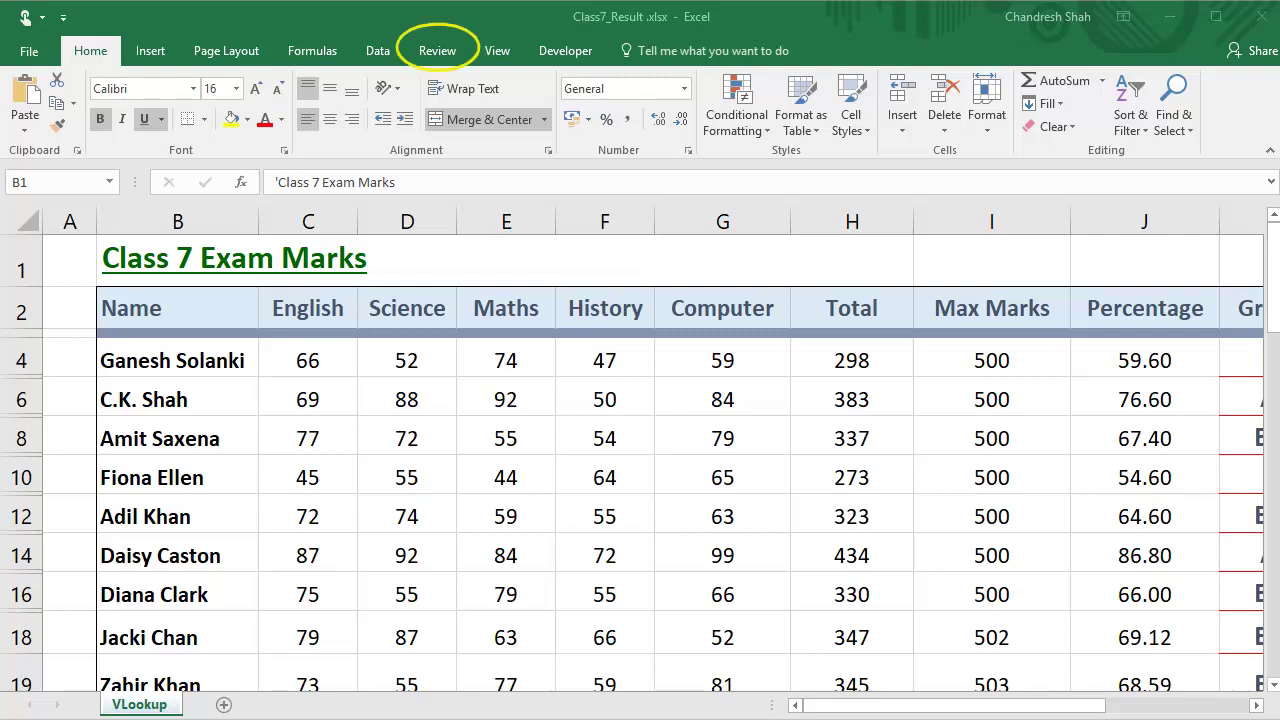
# Step: Protect the marks sheet from the Review tab with a password, entered and confirmed
pyautogui.hotkey('alt', 'r')
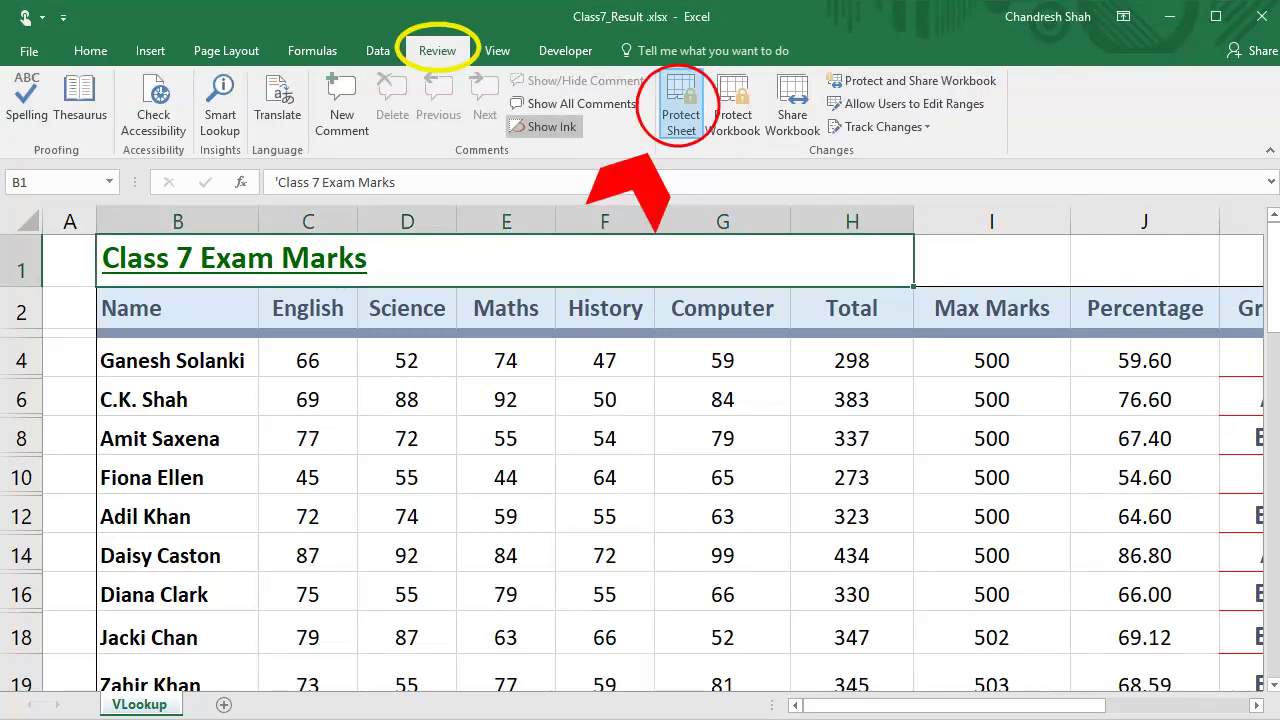
pyautogui.click(681, 105)
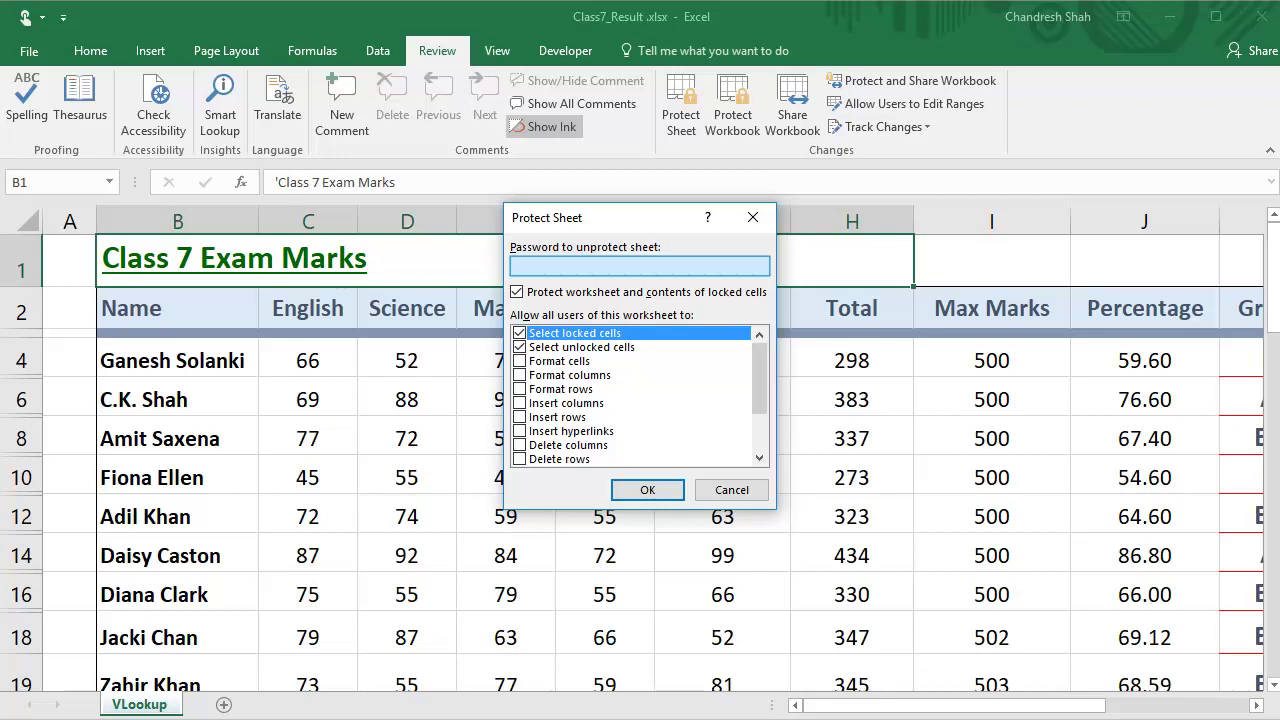
pyautogui.write('123')
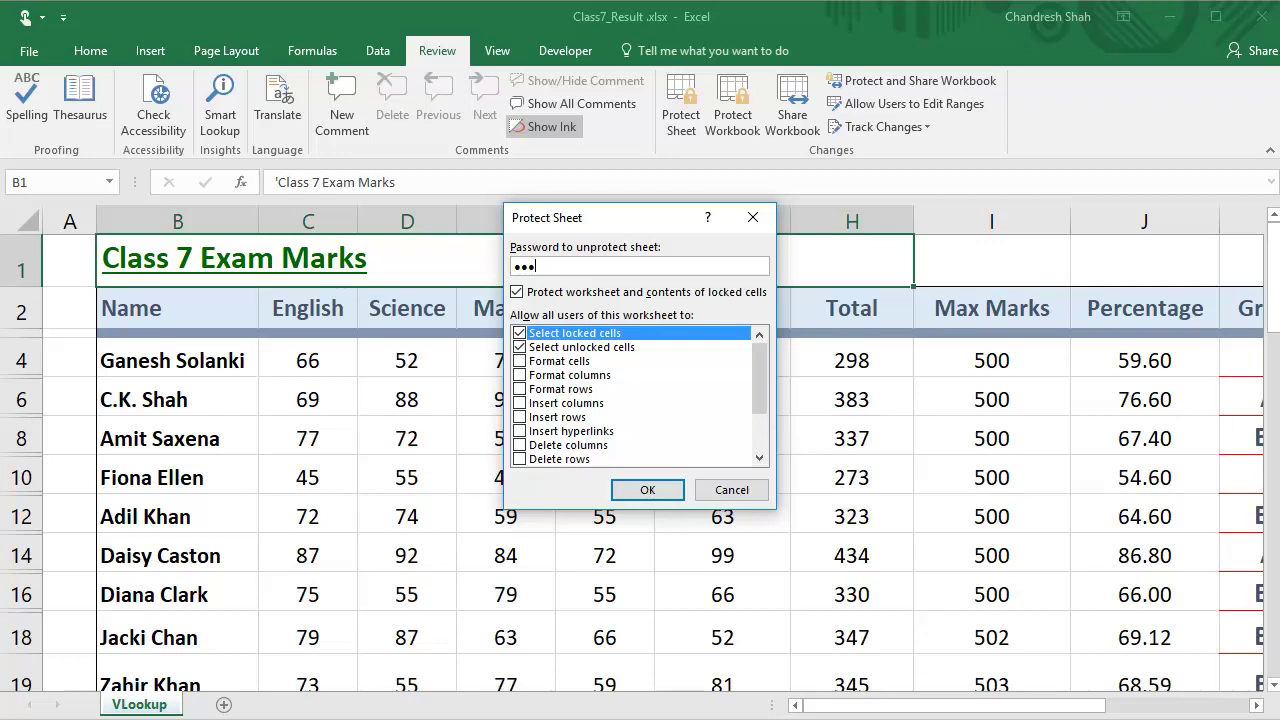
pyautogui.press('Return')
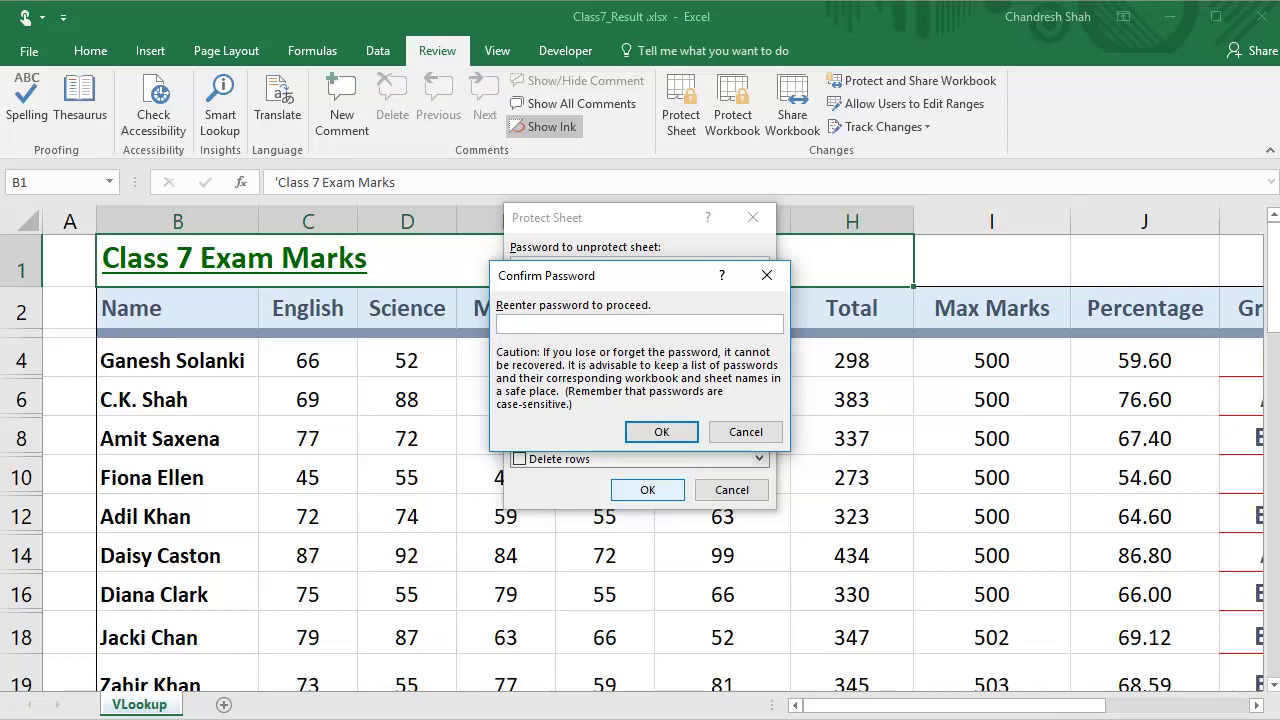
pyautogui.write('123')
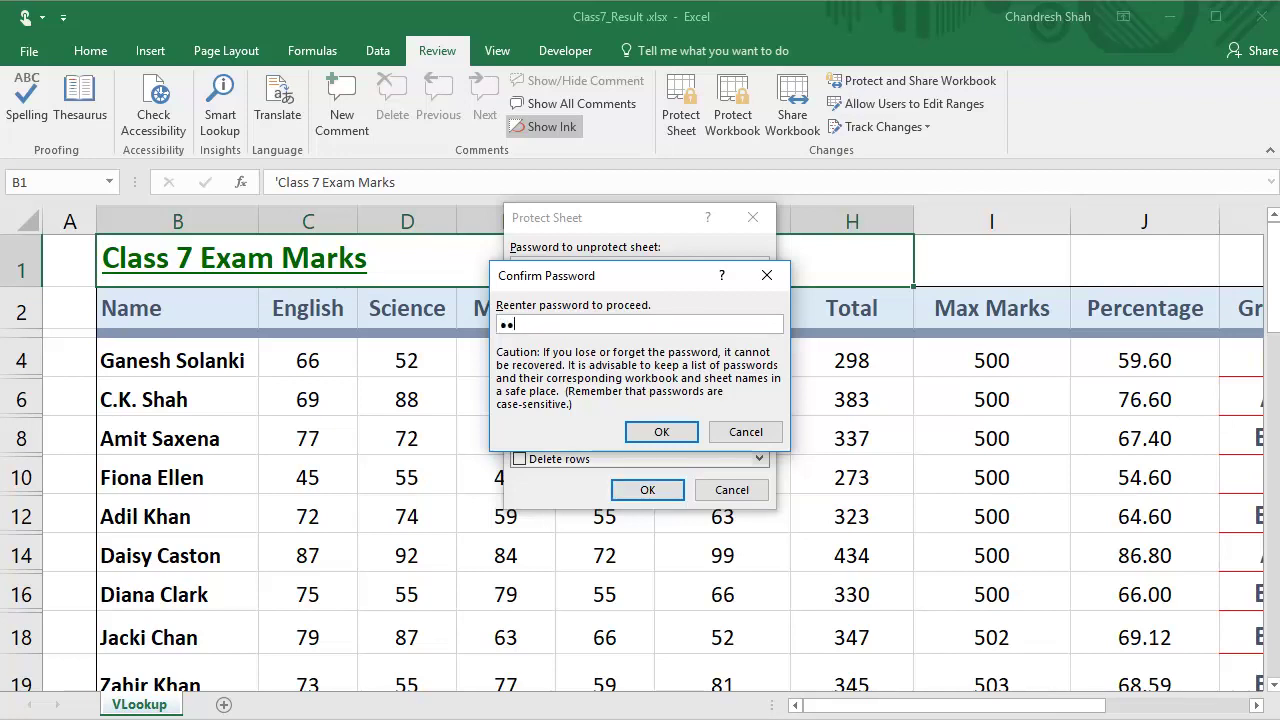
pyautogui.press('Return')
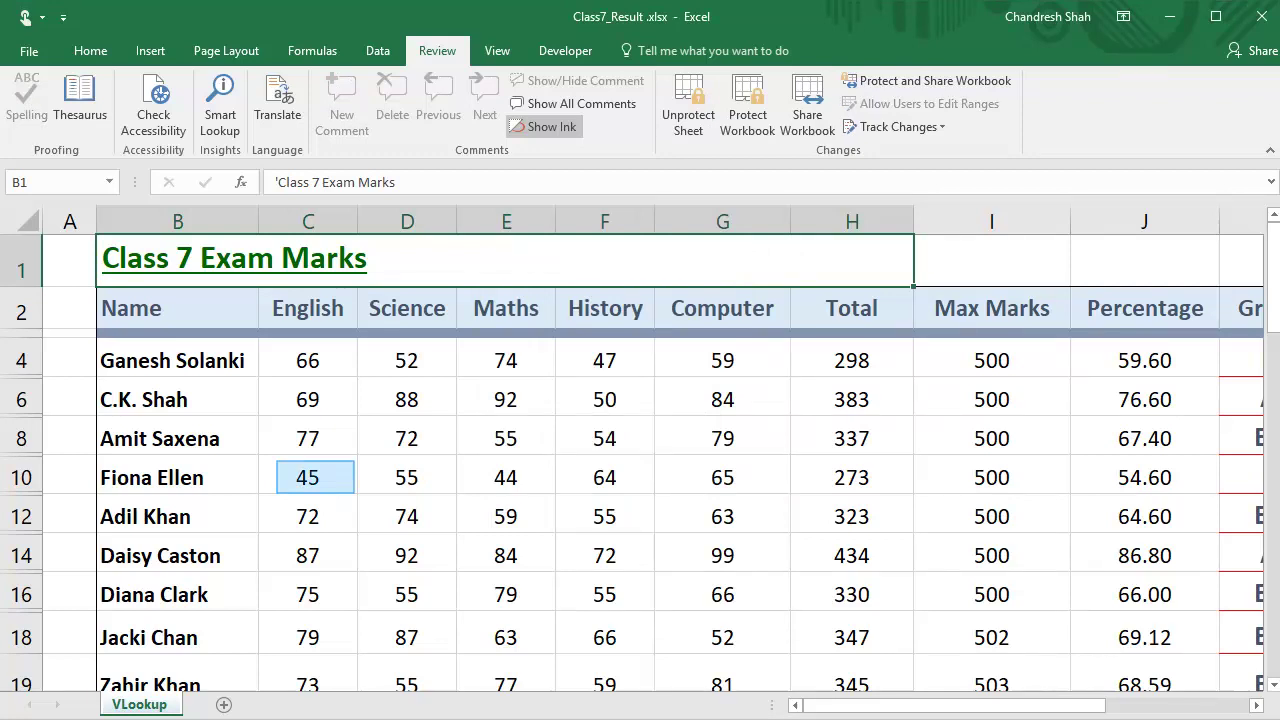
pyautogui.doubleClick(307, 477)
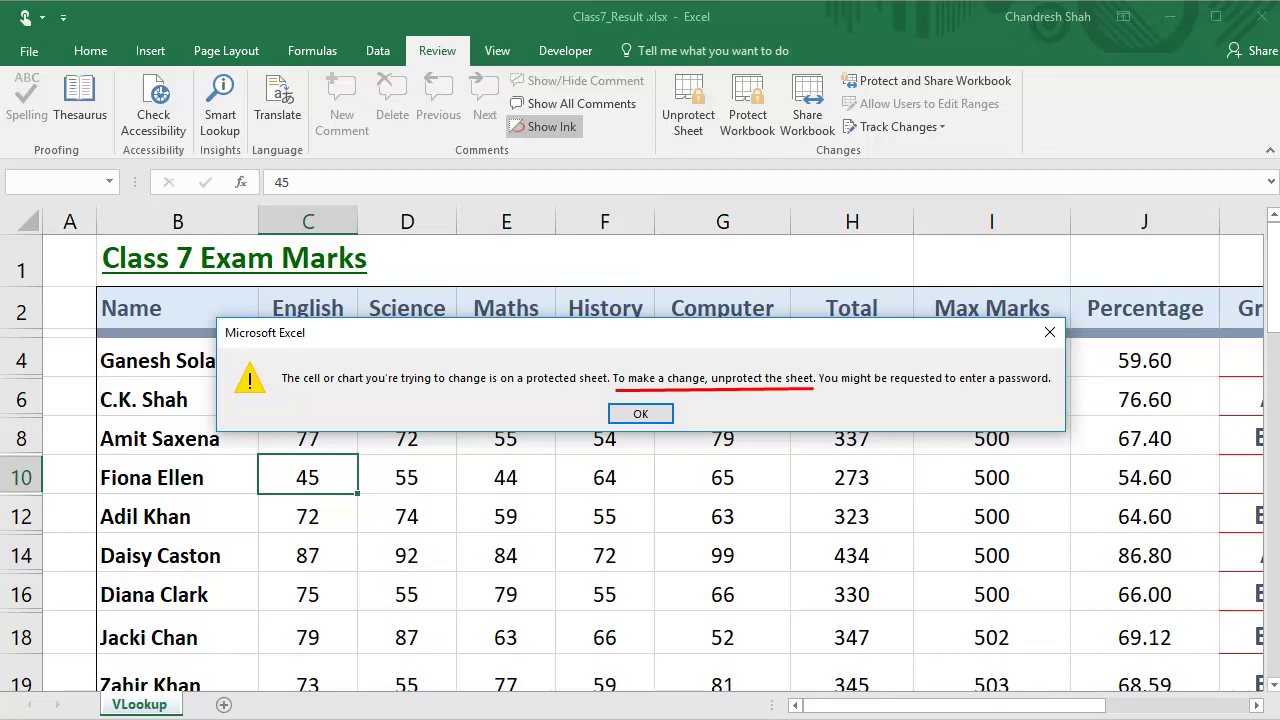
pyautogui.click(640, 414)
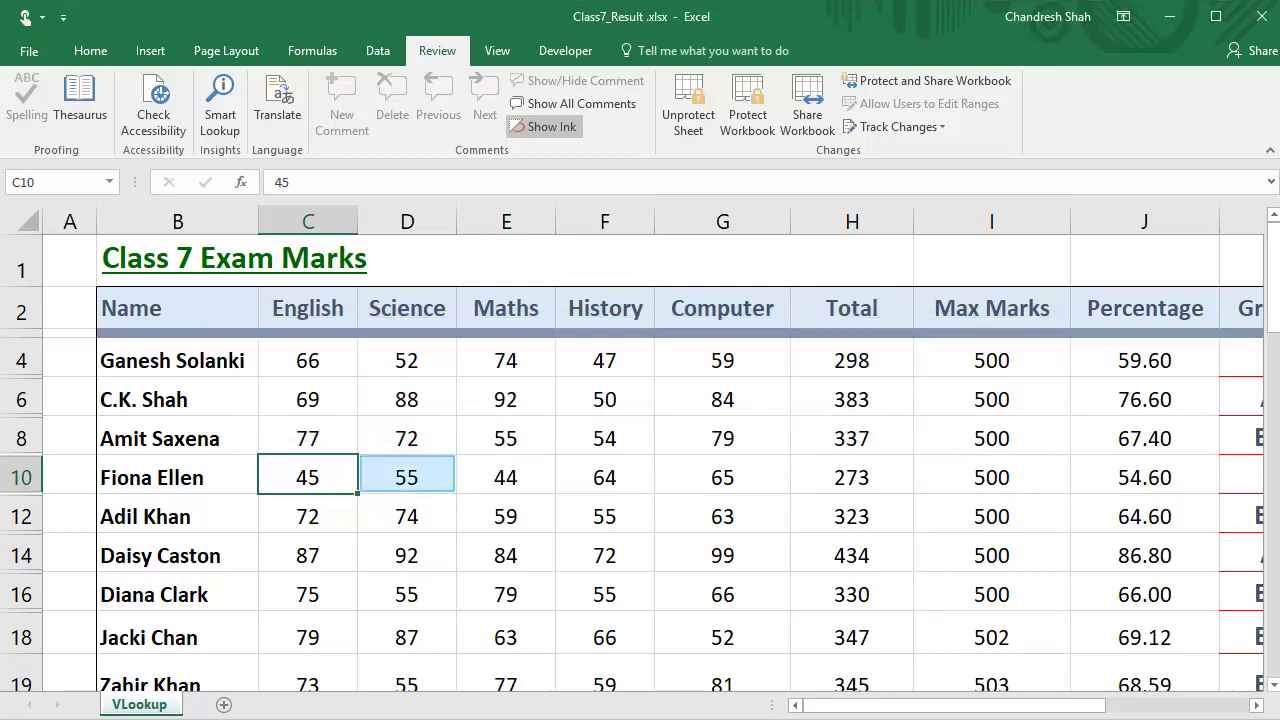
pyautogui.doubleClick(406, 477)
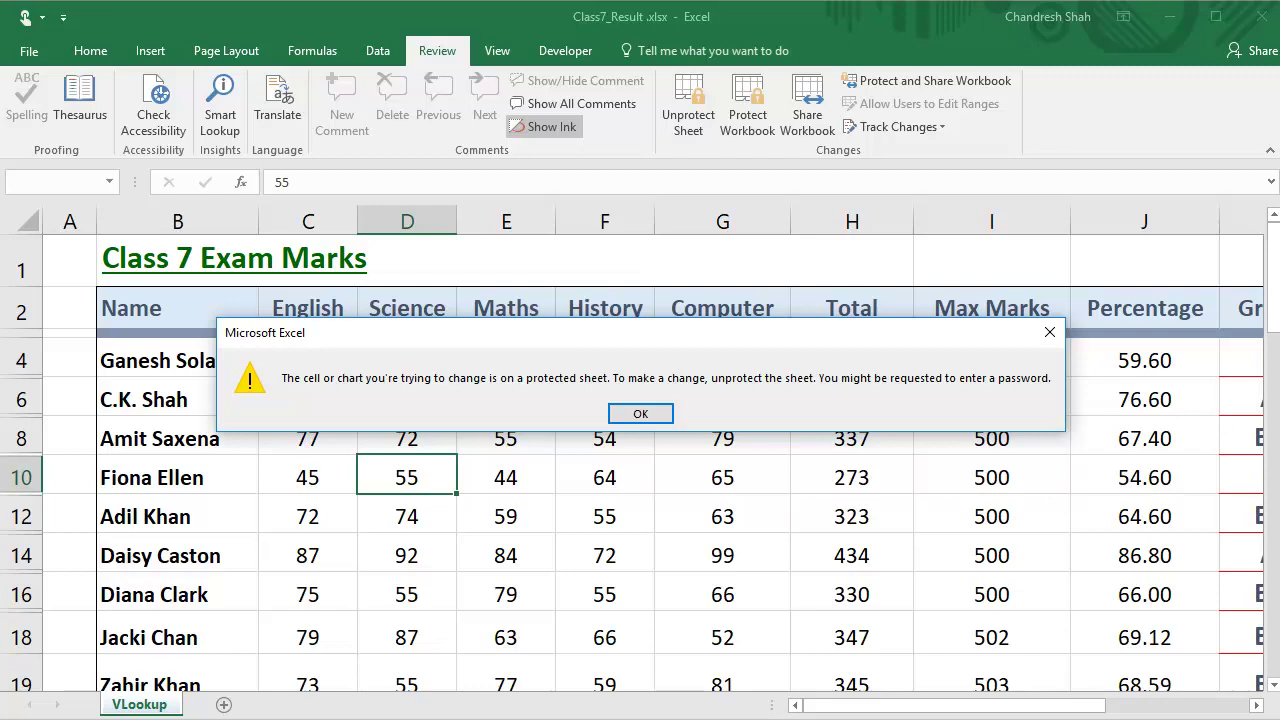
pyautogui.click(643, 414)
pyautogui.click(21, 477)
pyautogui.rightClick(21, 477)
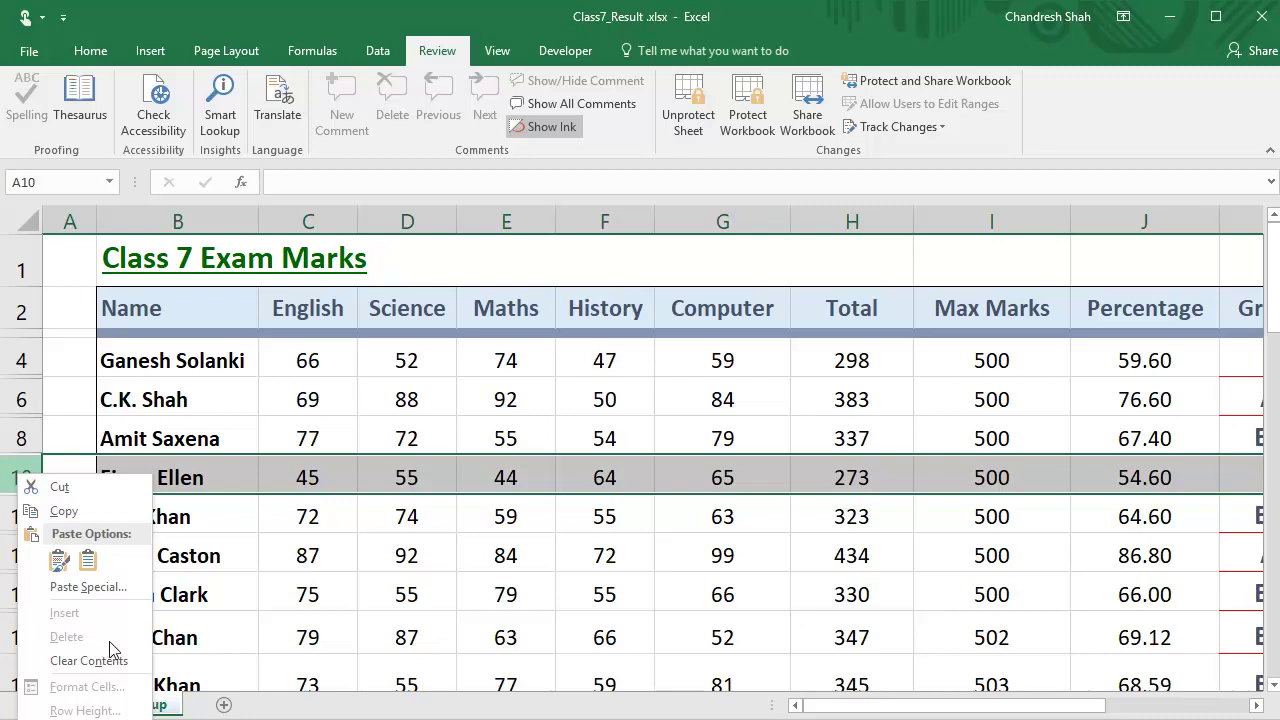
# Step: Unprotect the marks sheet by entering its password in Unprotect Sheet
pyautogui.press('Escape')
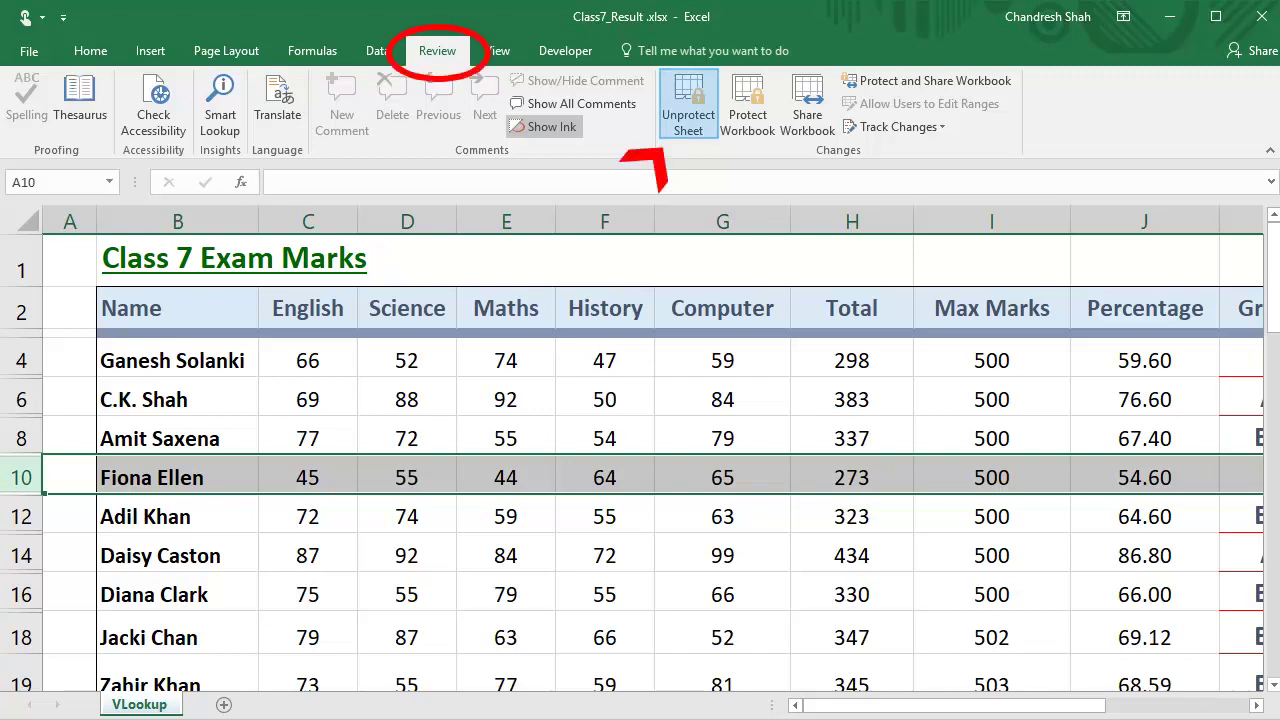
pyautogui.click(688, 104)
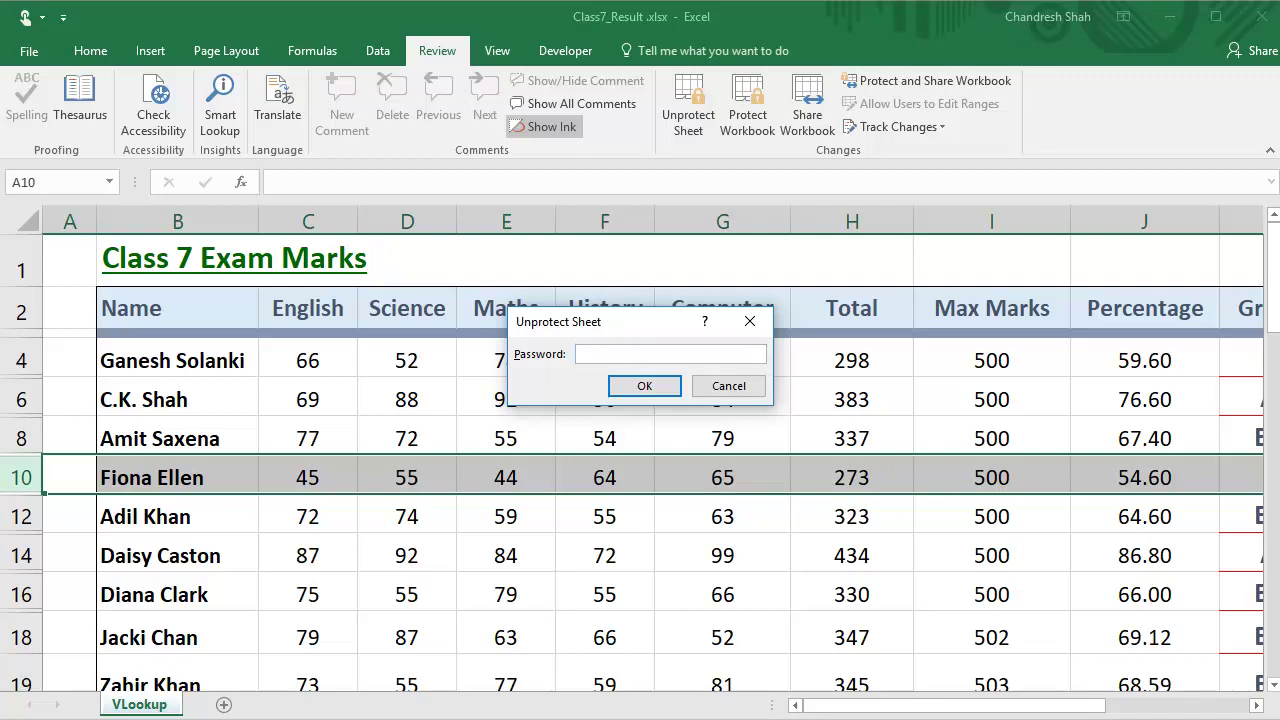
pyautogui.write('123')
pyautogui.click(644, 386)
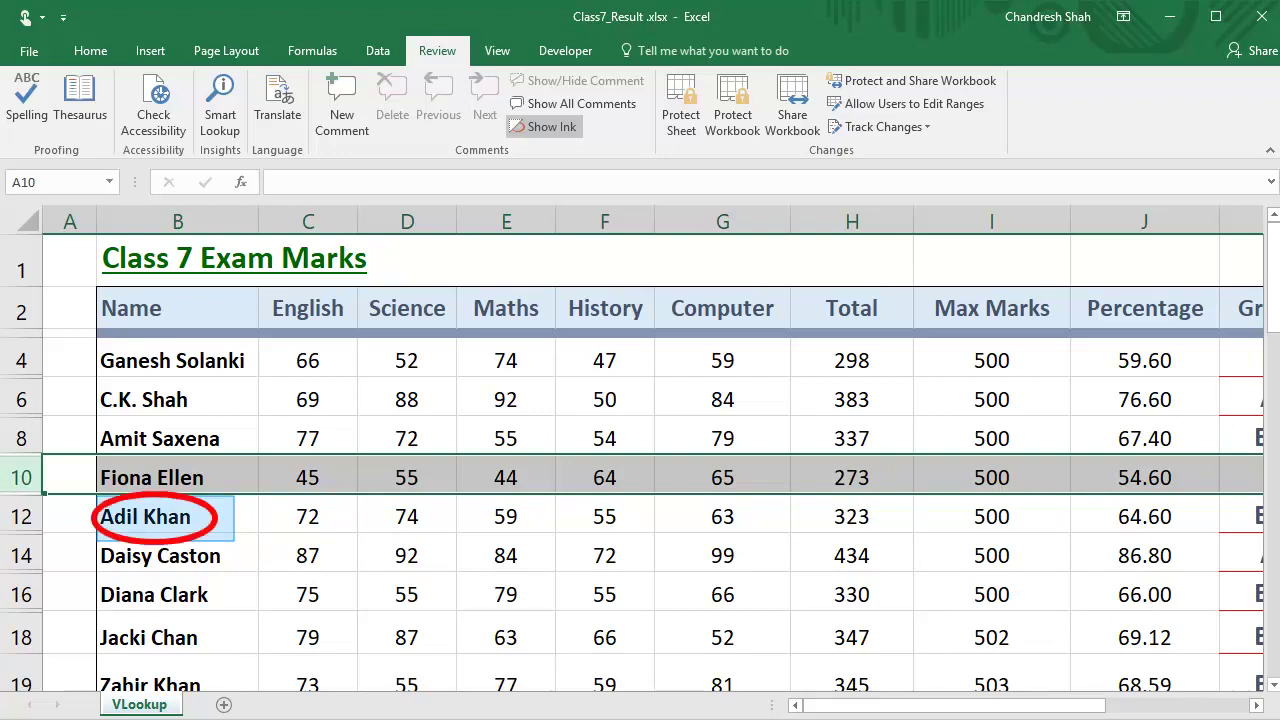
# Step: Insert the middle initial into the student name in B12
pyautogui.doubleClick(138, 516)
pyautogui.write('M.')
pyautogui.press('Return')
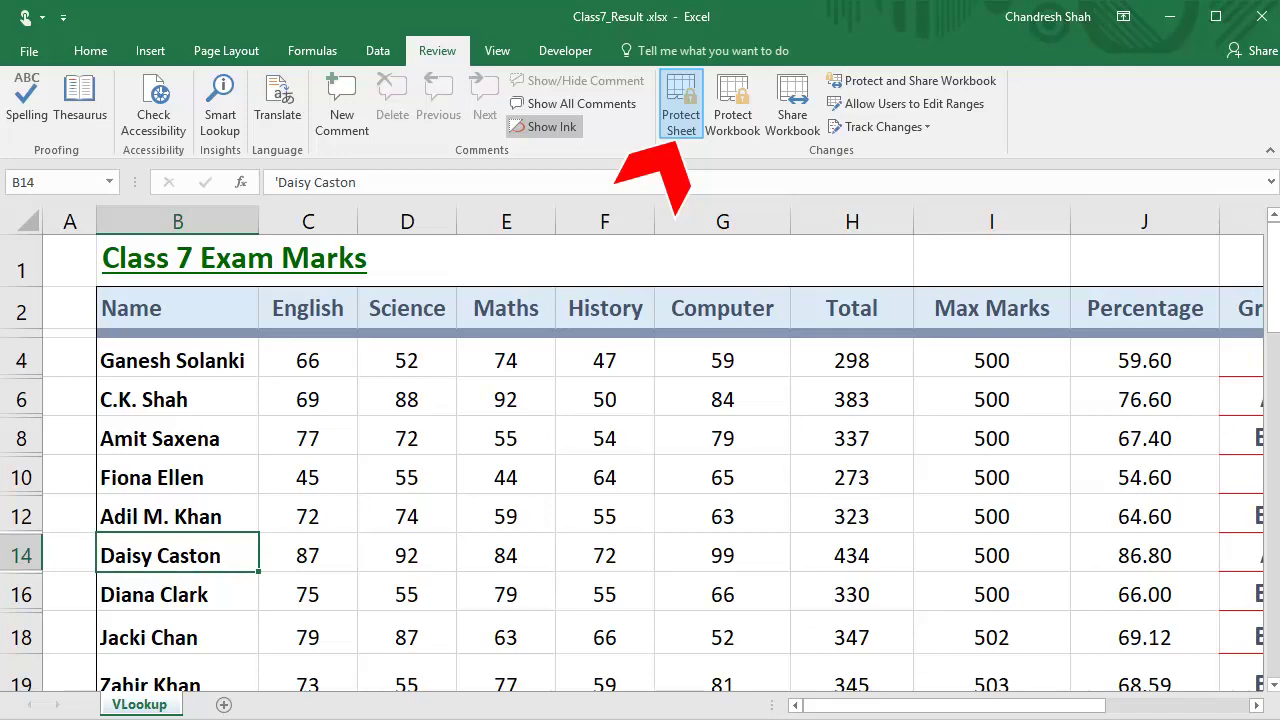
# Step: Re-protect the marks sheet, entering and confirming the protection password
pyautogui.click(681, 105)
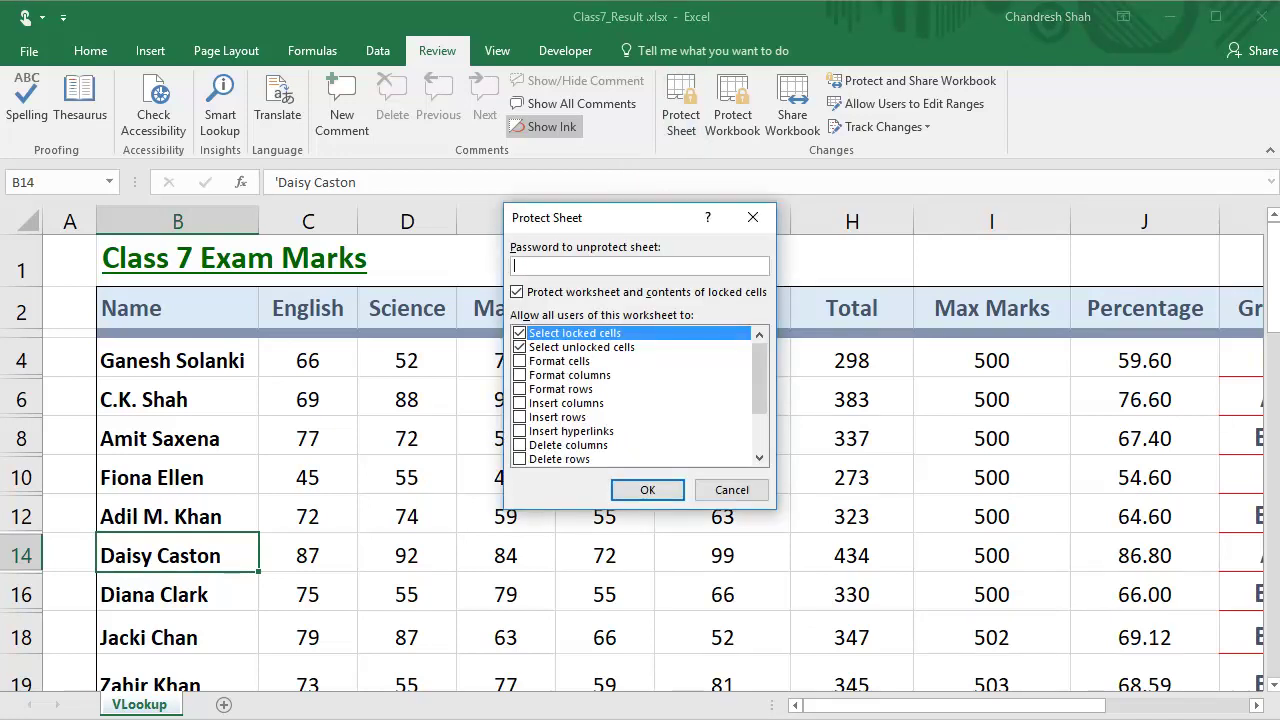
pyautogui.write('123')
pyautogui.press('Return')
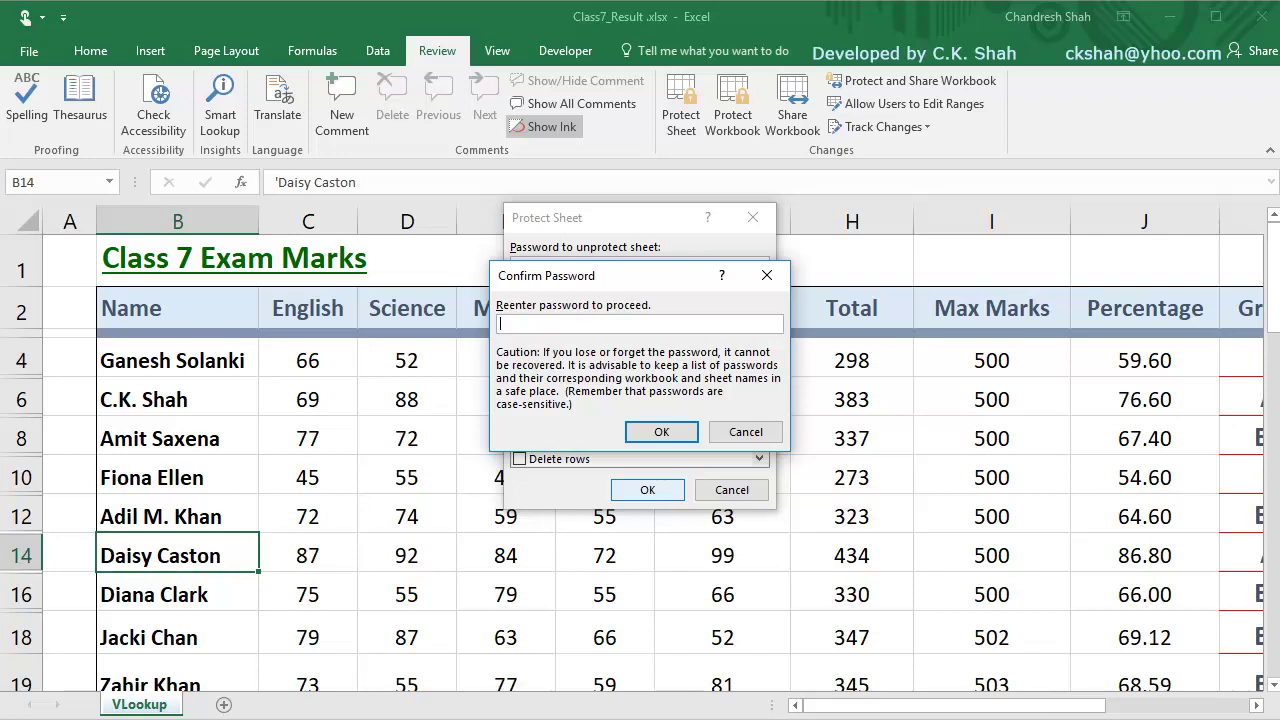
pyautogui.write('123')
pyautogui.press('Return')
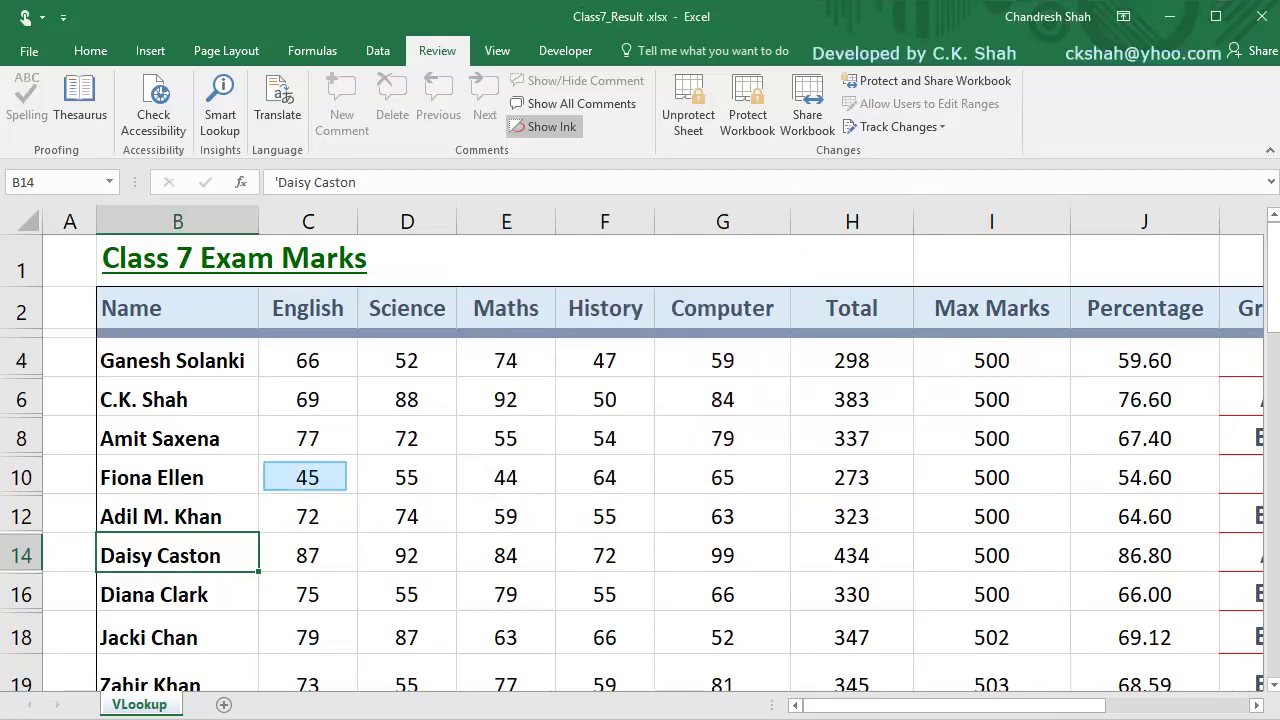
# Step: Try editing C10 and dismiss the warning that the sheet is protected
pyautogui.doubleClick(307, 477)
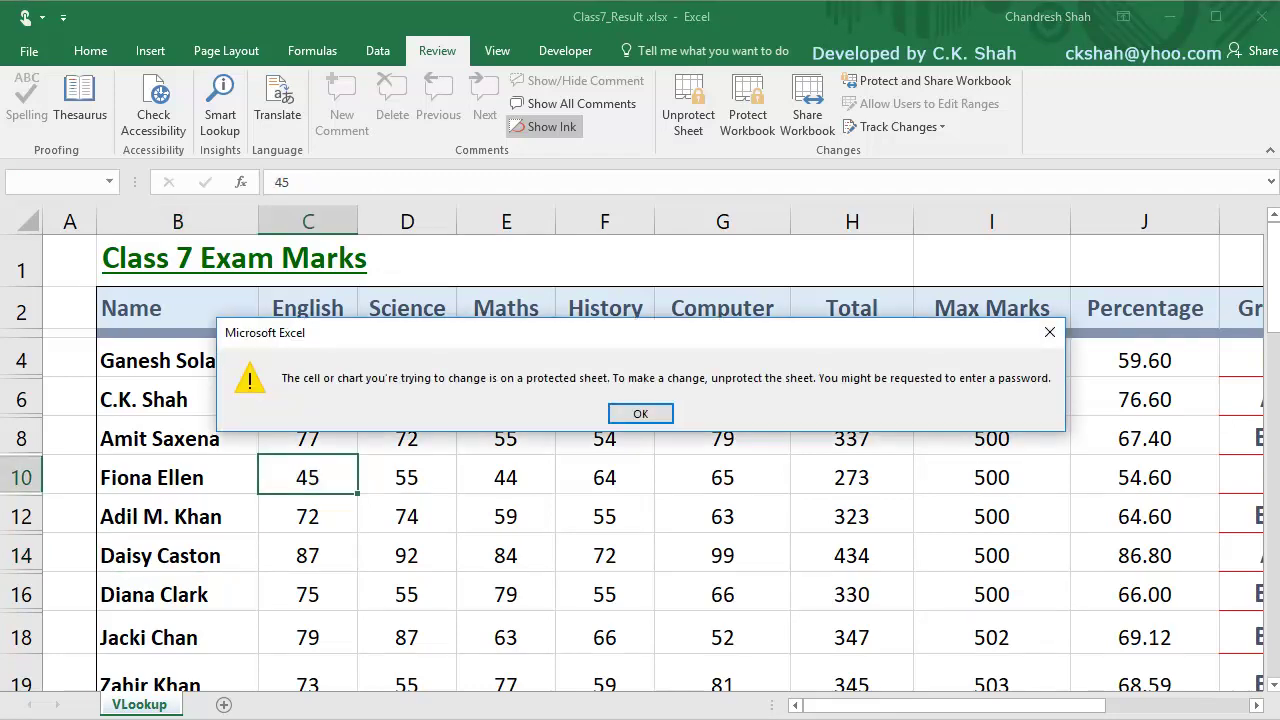
pyautogui.press('Return')
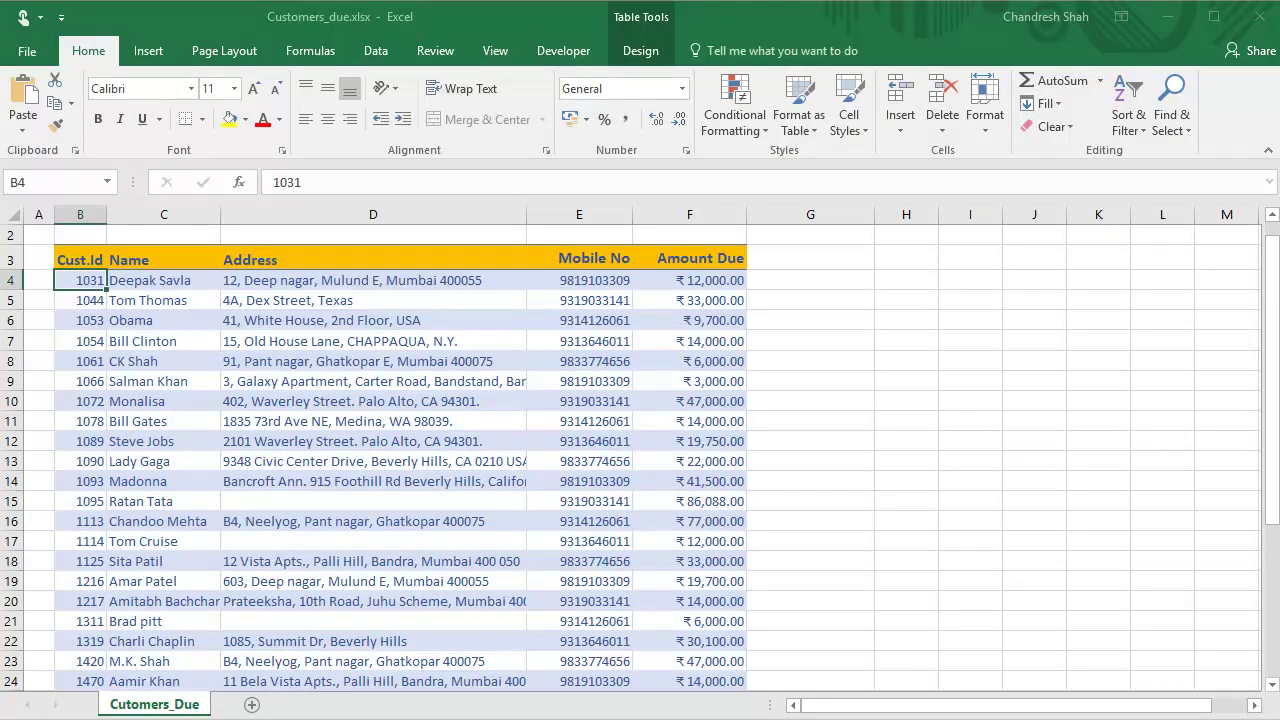
pyautogui.scroll(5, 630, 450)
pyautogui.scroll(1, 630, 460)
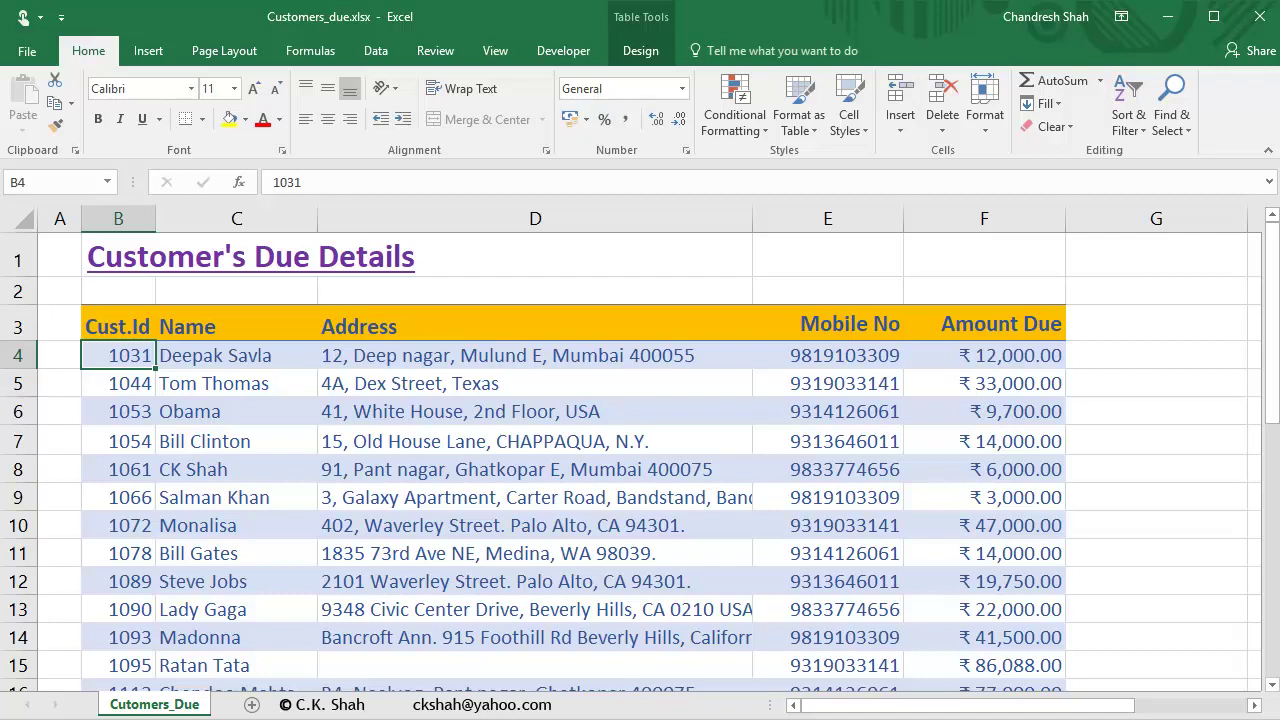
# Step: Type 'Call Response' in G3 and Format Paint the Amount Due header's style onto it
pyautogui.click(1156, 323)
pyautogui.write('Call ')
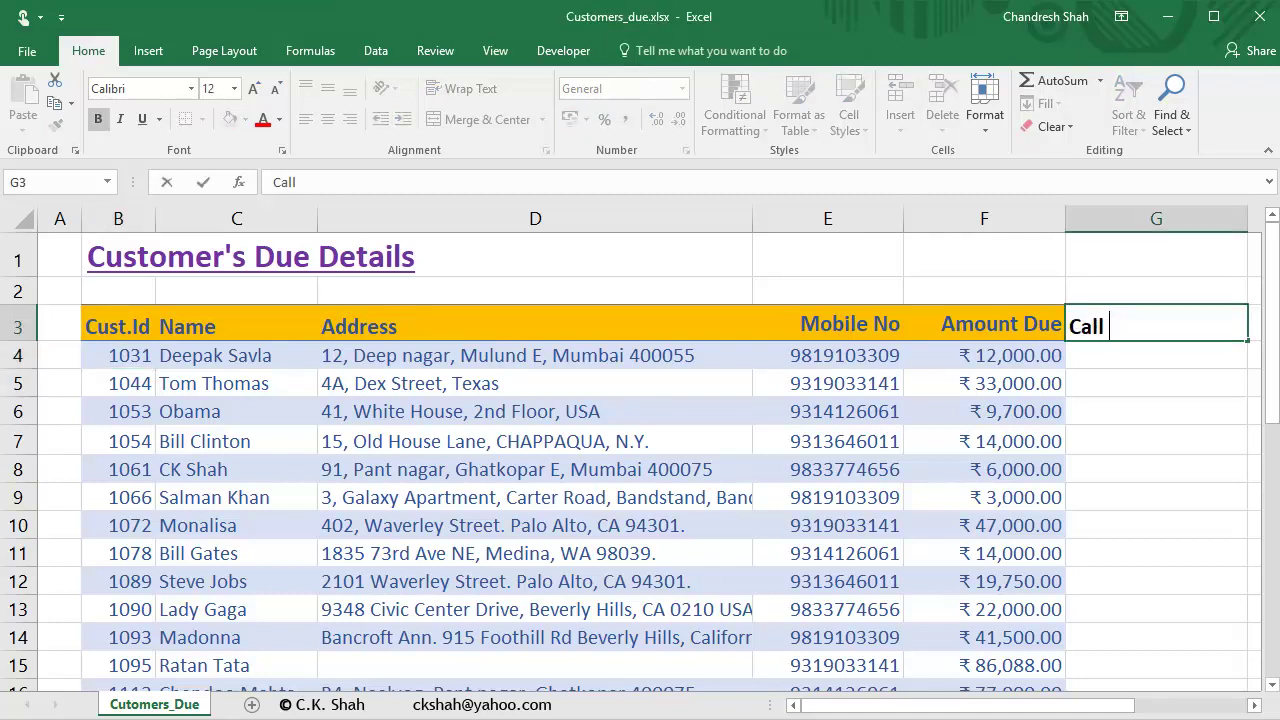
pyautogui.write('Response')
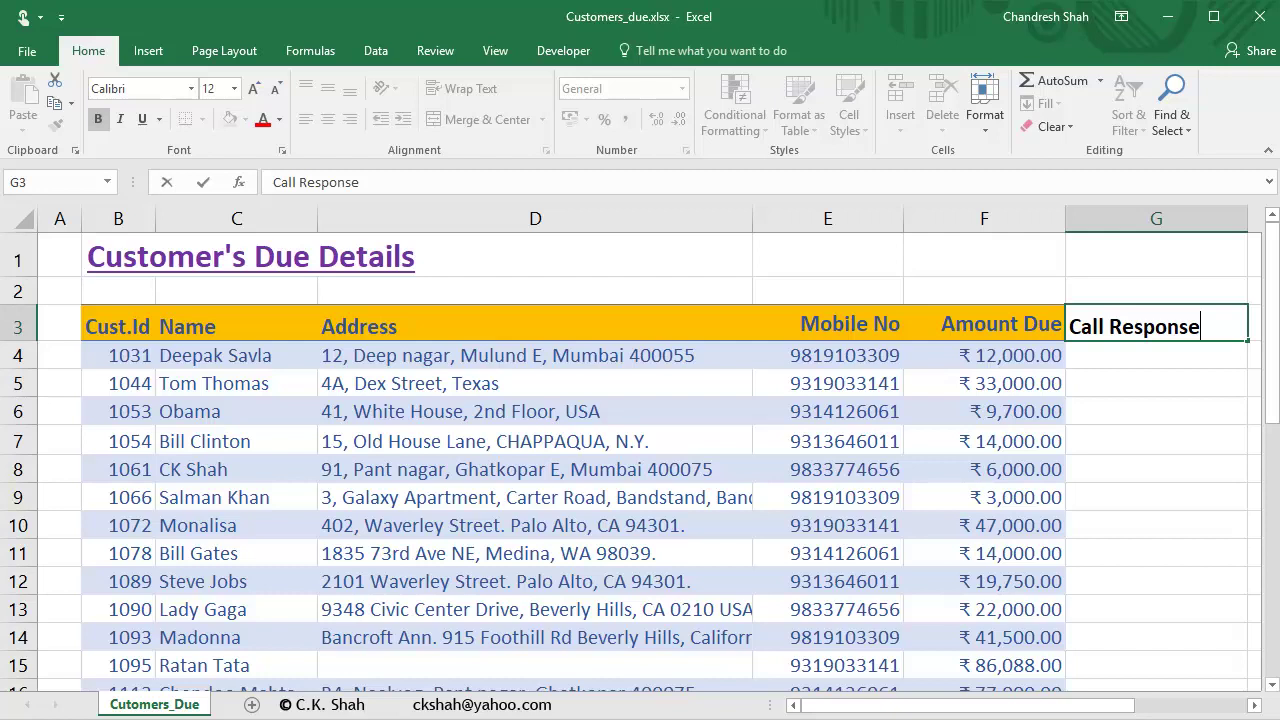
pyautogui.click(984, 324)
pyautogui.click(55, 124)
pyautogui.click(1156, 326)
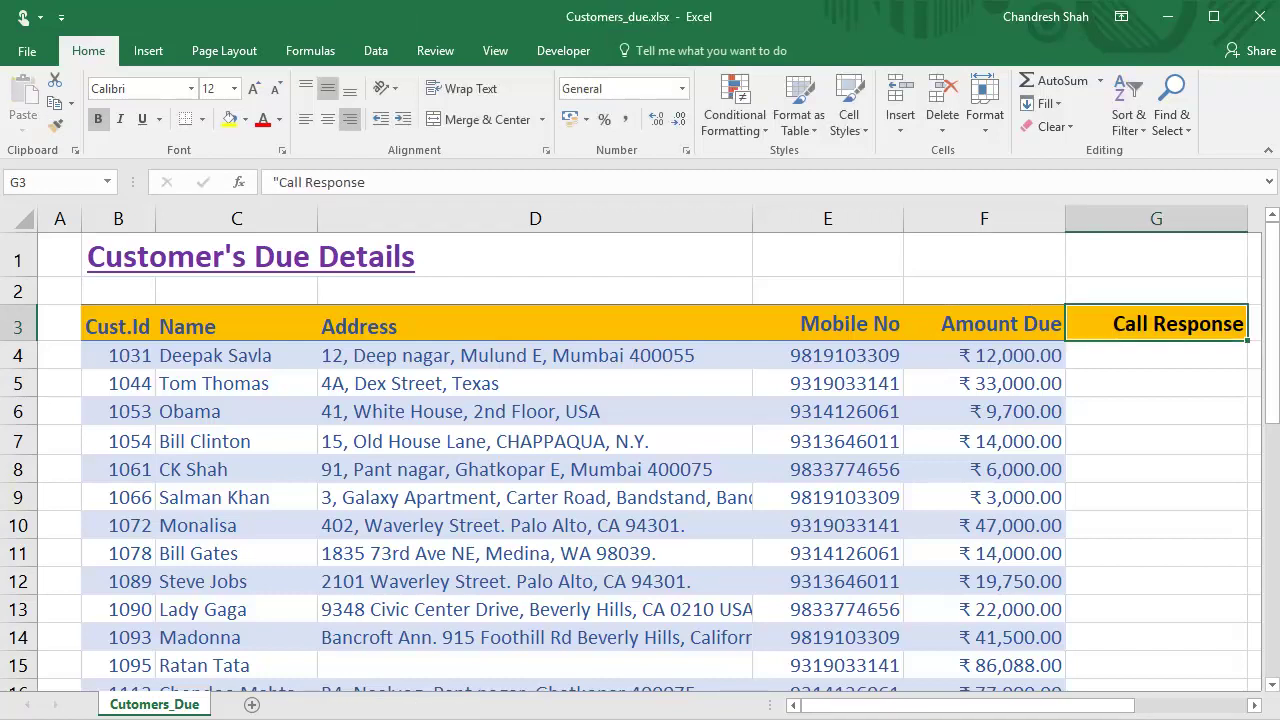
pyautogui.click(1156, 355)
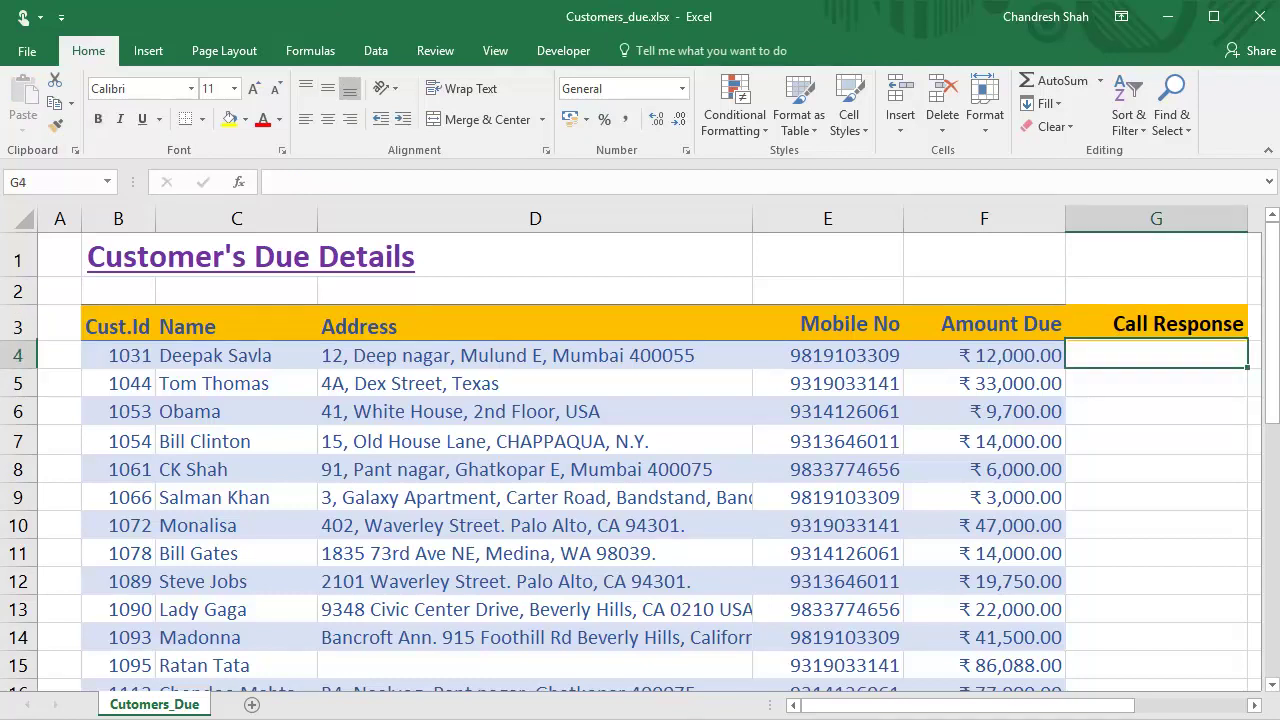